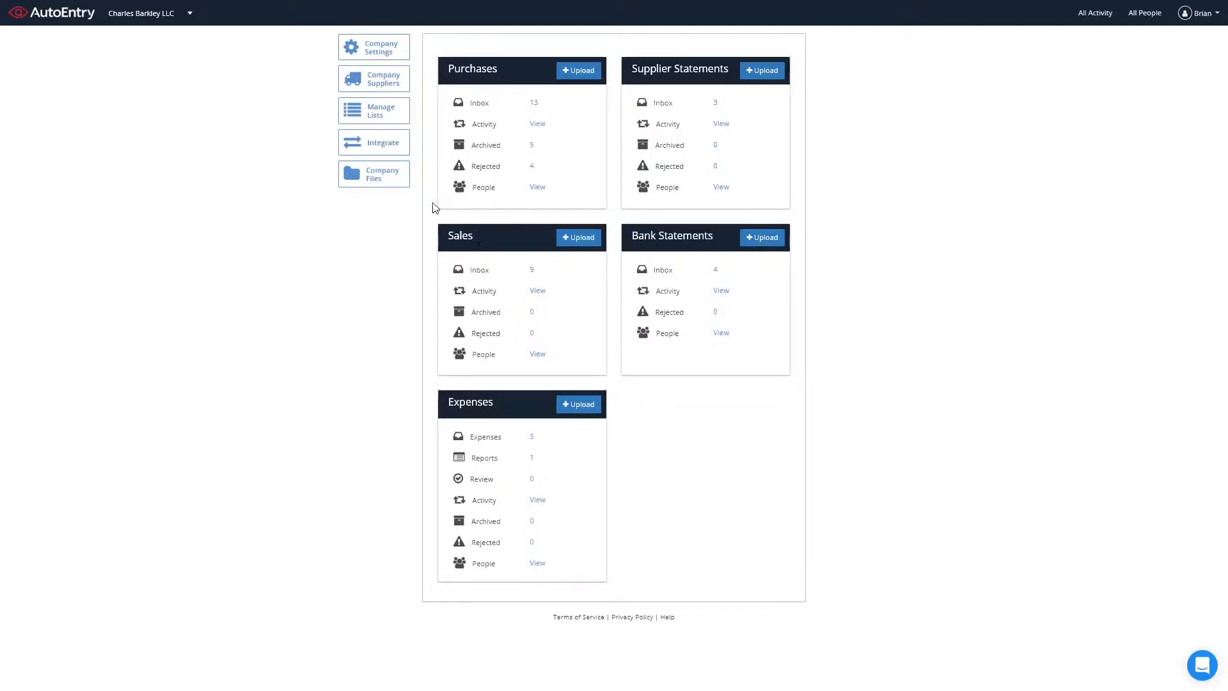
Bring up Bank Fetching's connection terms (10 credits per month per bank connection) under Other Integrations
{"action": "left_click", "coordinate": [373, 147]}
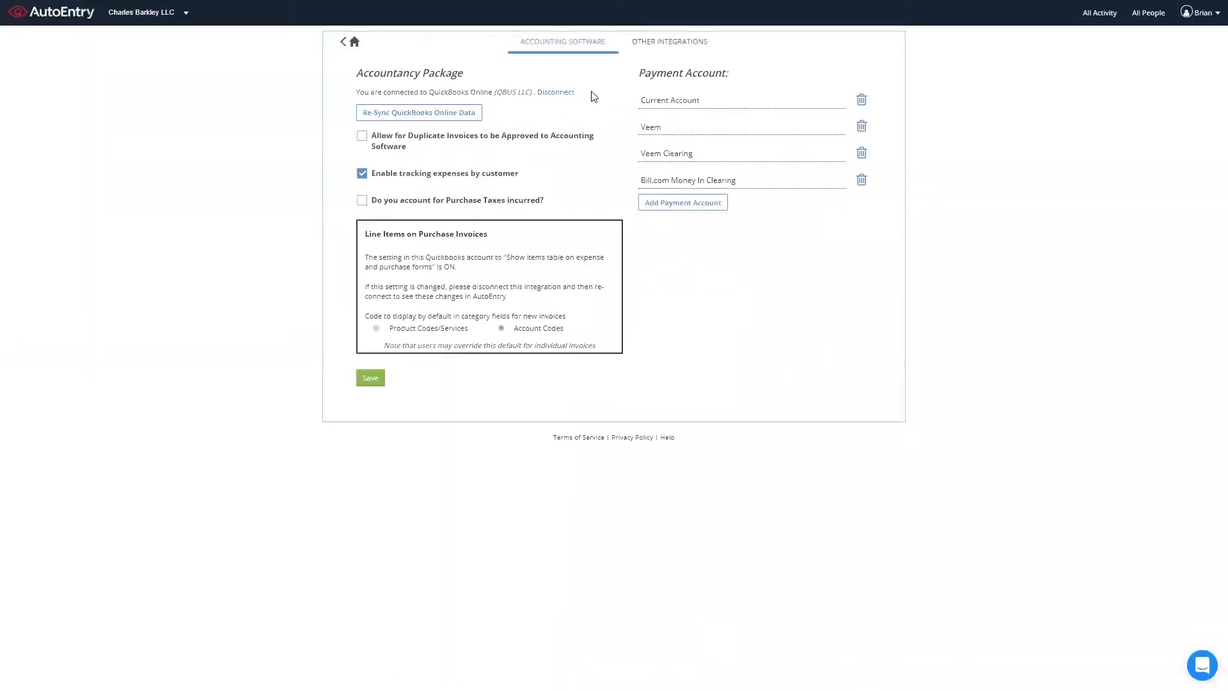
{"action": "left_click", "coordinate": [676, 46]}
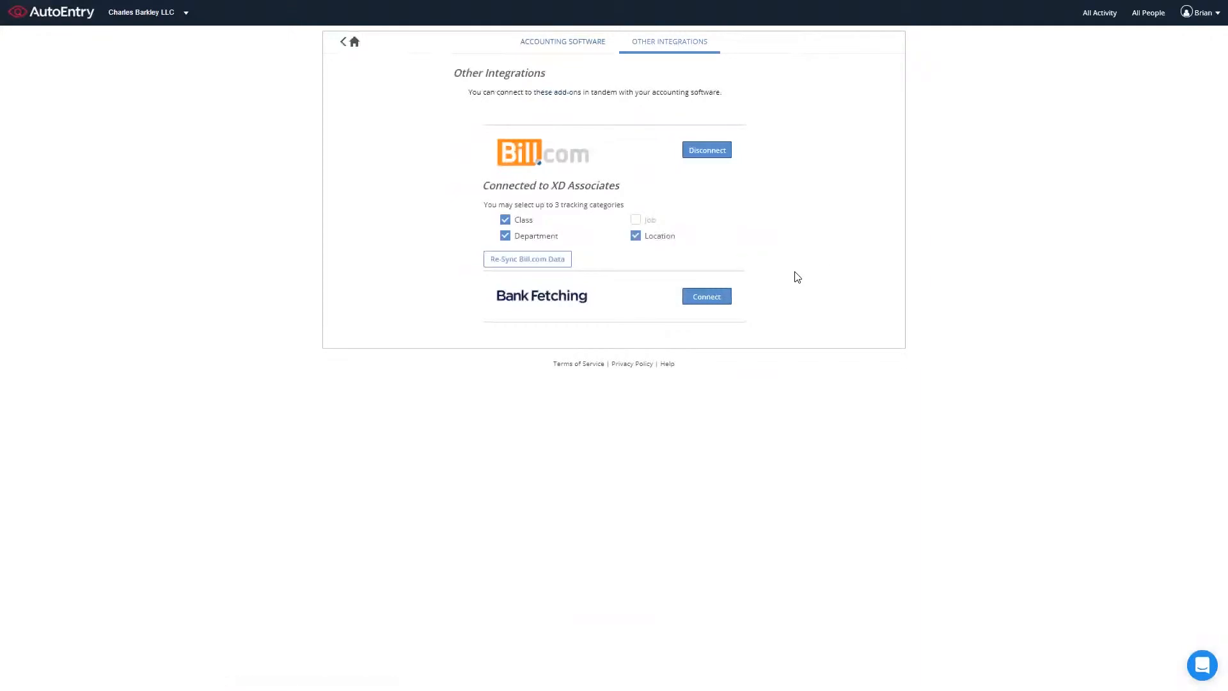
{"action": "left_click", "coordinate": [712, 303]}
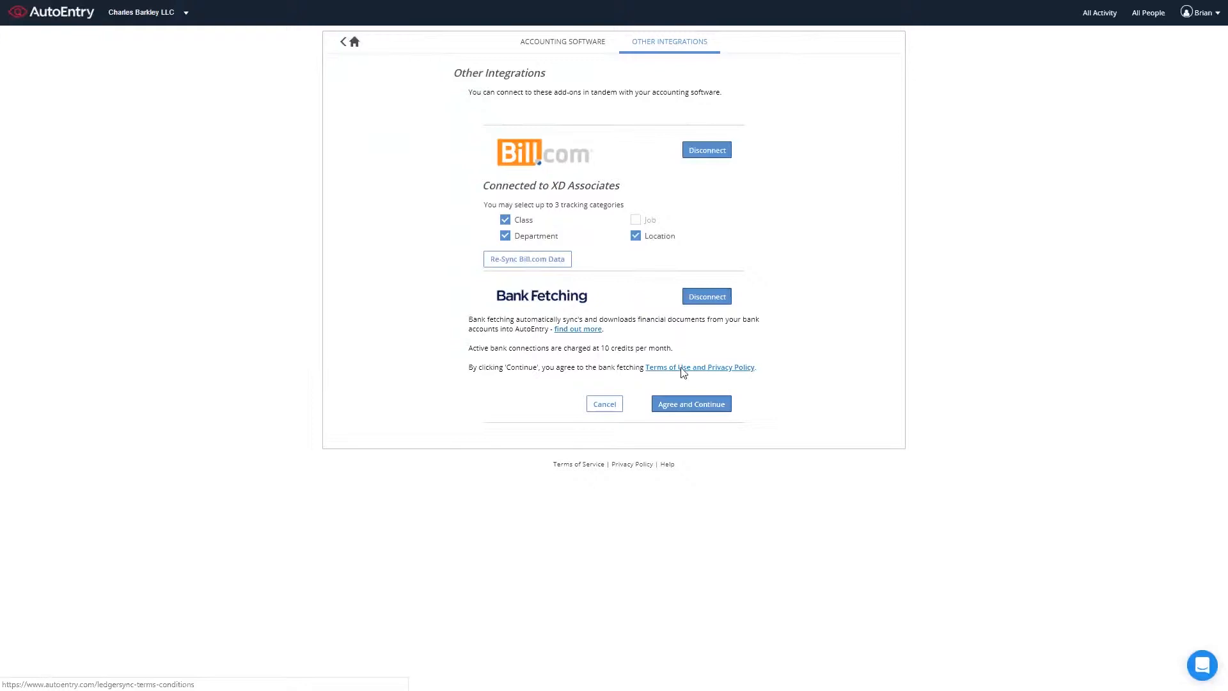
Accept the Bank Fetching terms and add a Ledgersync Bank USA account found by searching 'ledger'
{"action": "left_click", "coordinate": [695, 409]}
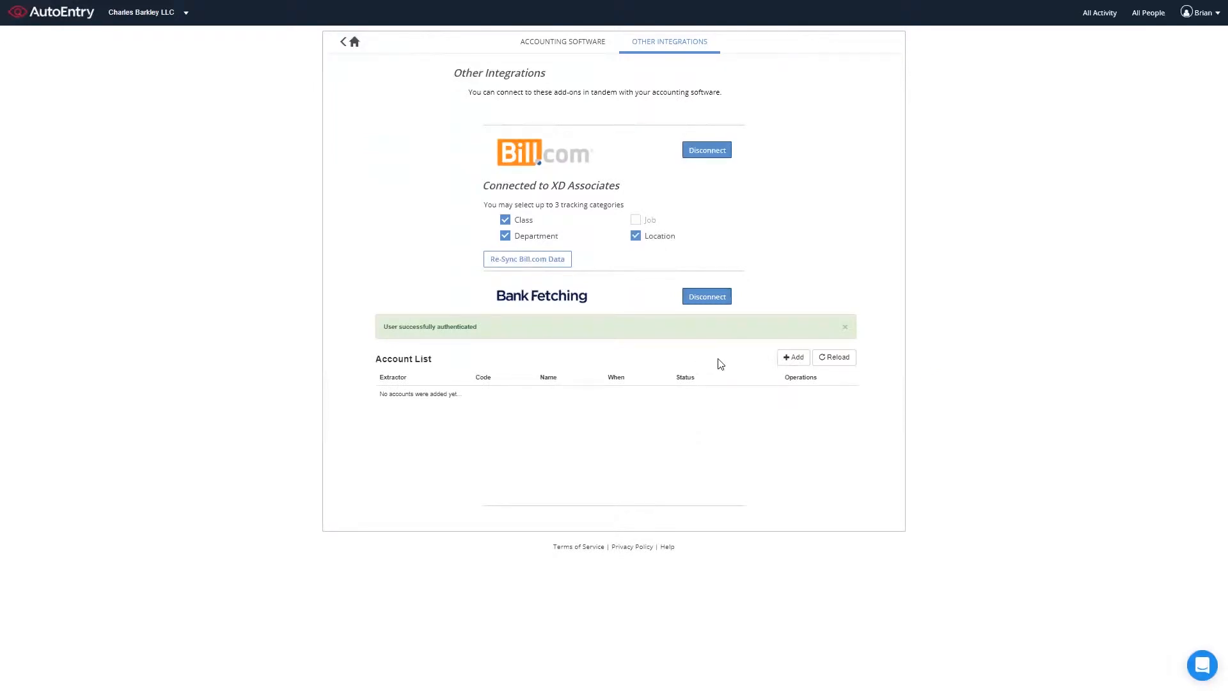
{"action": "left_click", "coordinate": [793, 358]}
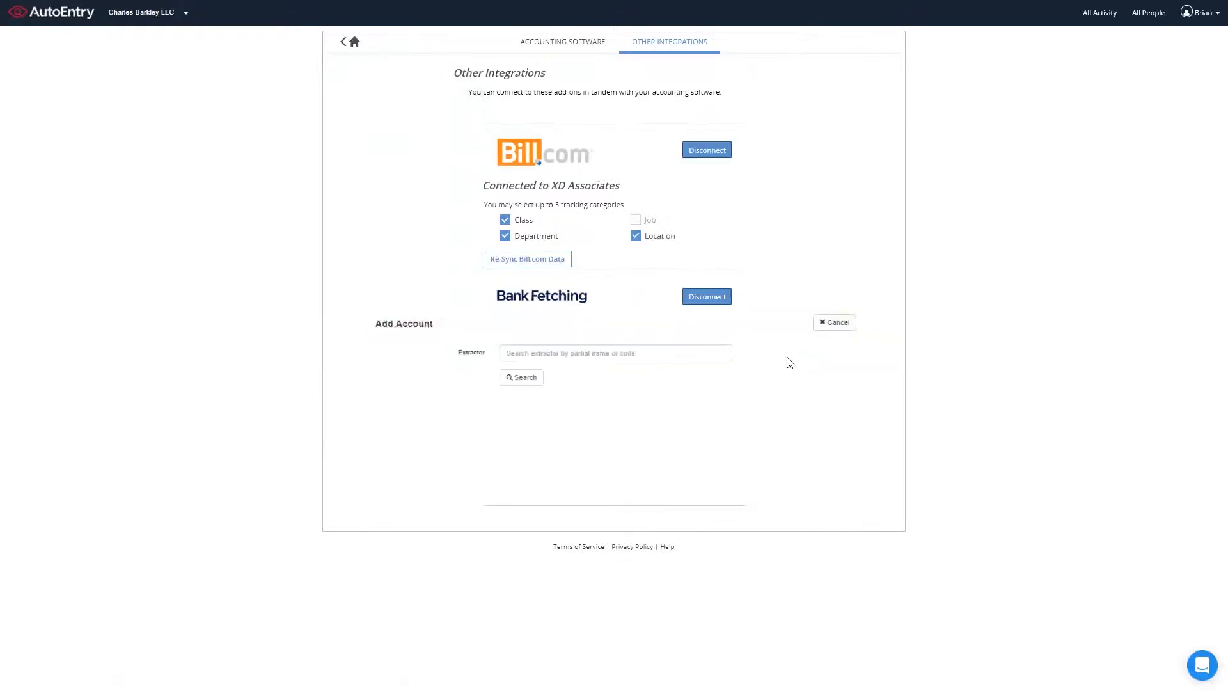
{"action": "left_click", "coordinate": [623, 354]}
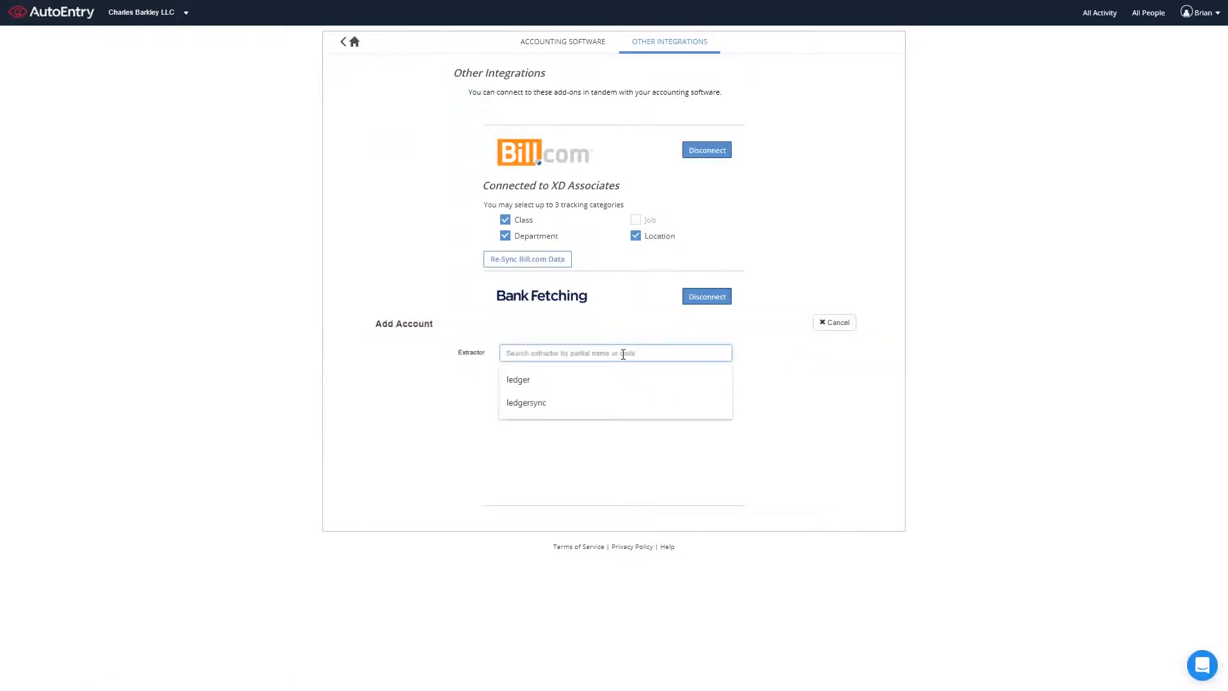
{"action": "left_click", "coordinate": [599, 379]}
{"action": "left_click", "coordinate": [519, 379]}
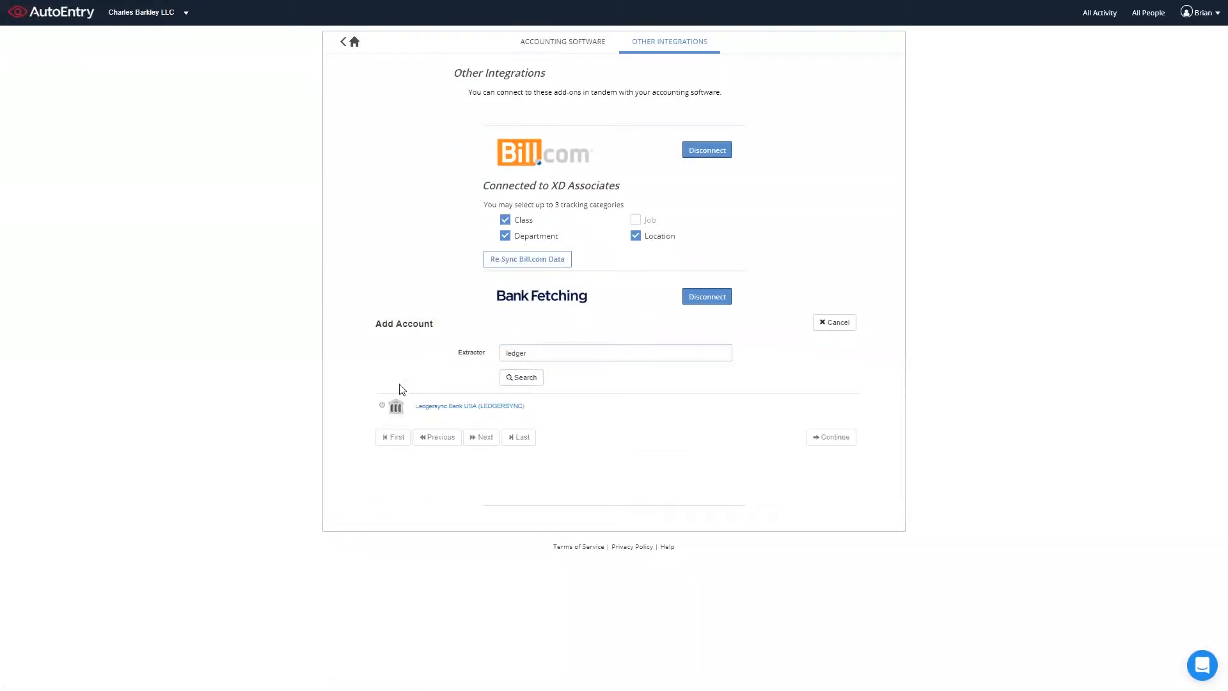
{"action": "left_click", "coordinate": [382, 404]}
{"action": "left_click", "coordinate": [828, 438]}
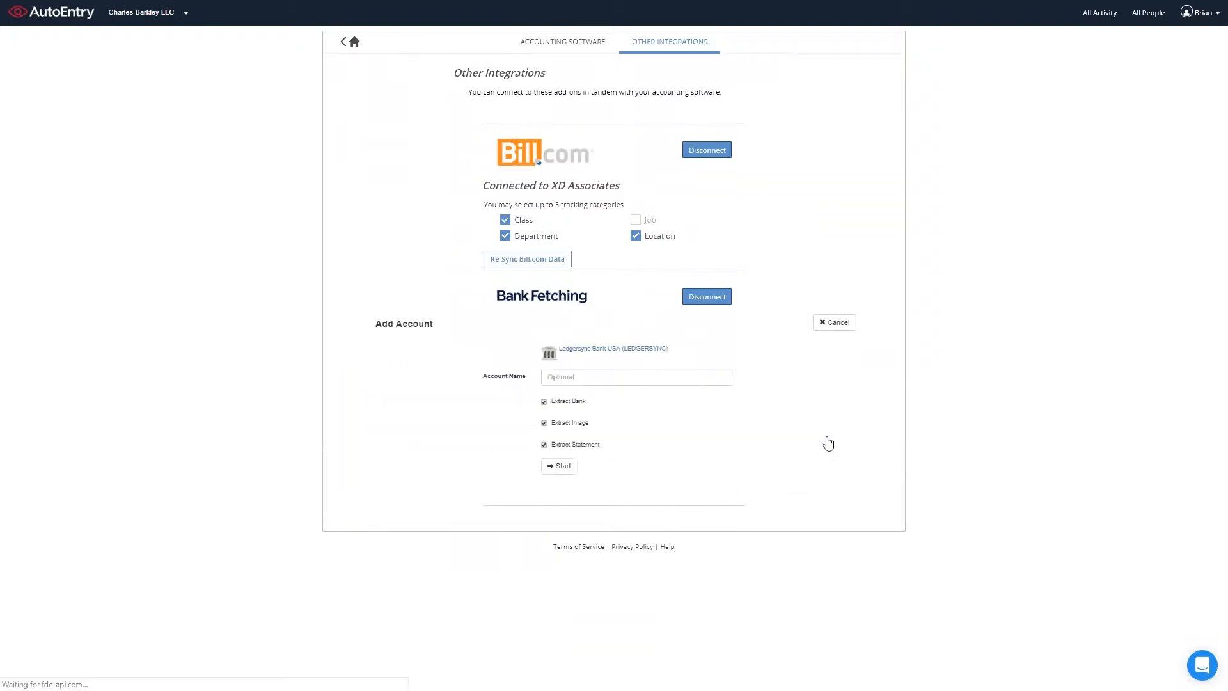
{"action": "left_click", "coordinate": [689, 385]}
Name the account Sample 2, start the extractor, and submit the bank user ID and password
{"action": "type", "text": "Sample 2"}
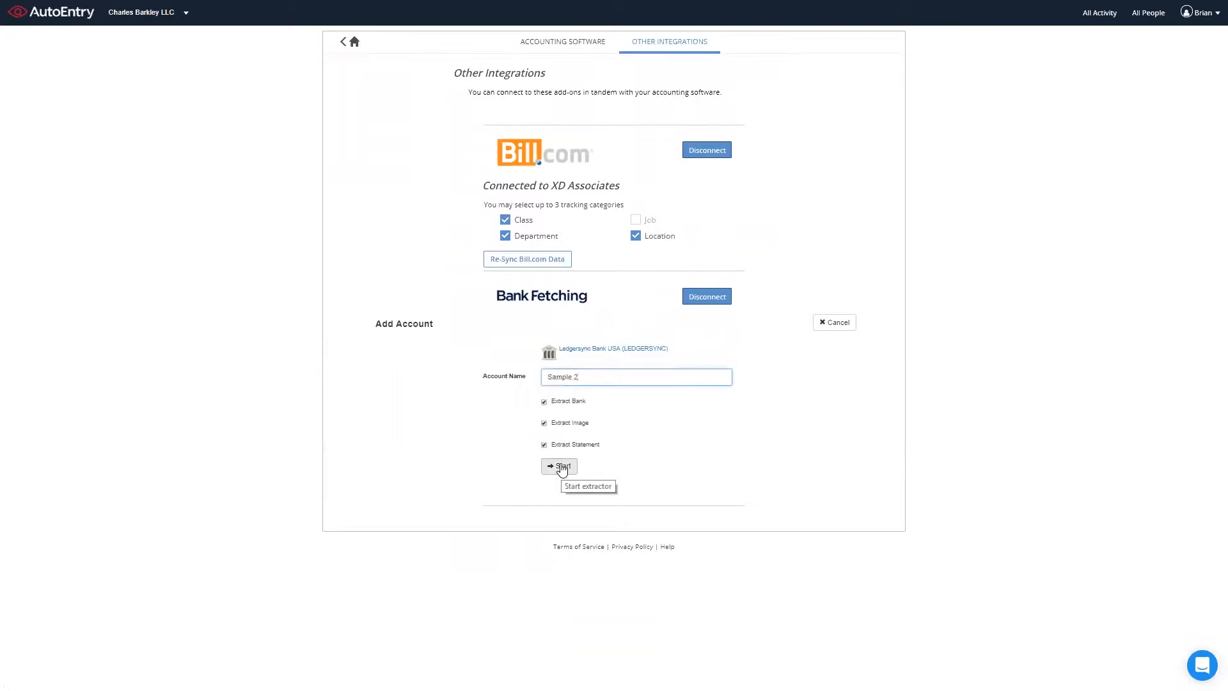
{"action": "left_click", "coordinate": [562, 468]}
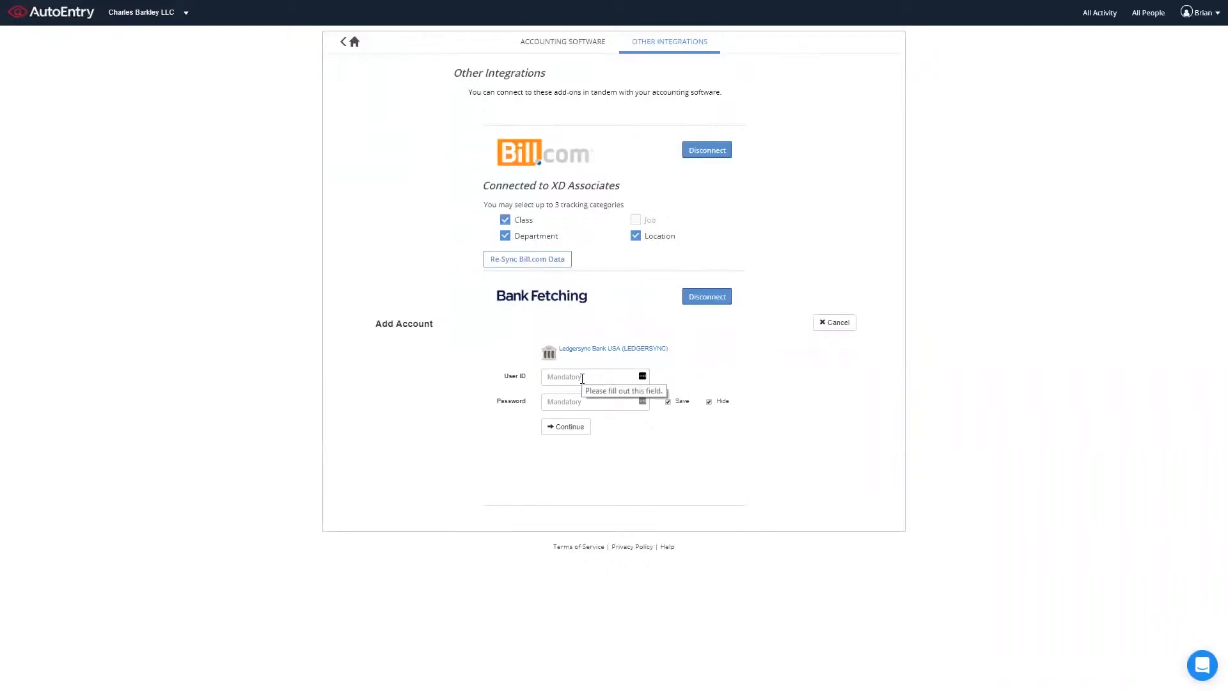
{"action": "left_click", "coordinate": [582, 377]}
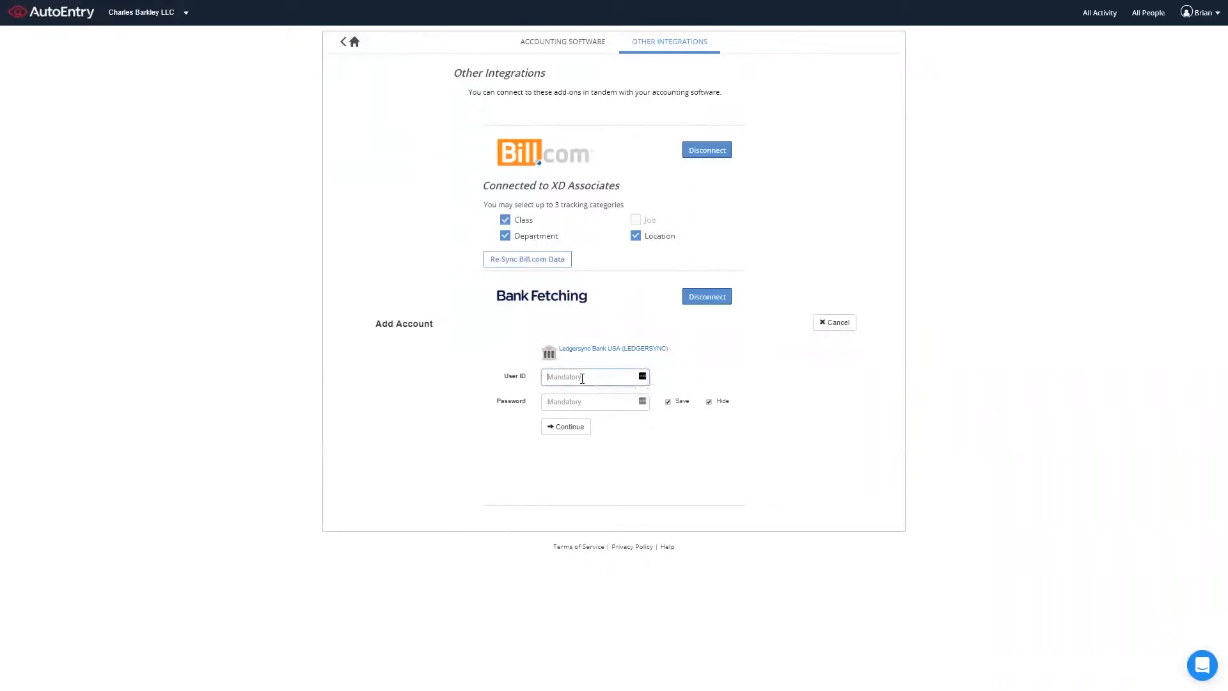
{"action": "type", "text": "Teat"}
{"action": "key", "text": "Tab"}
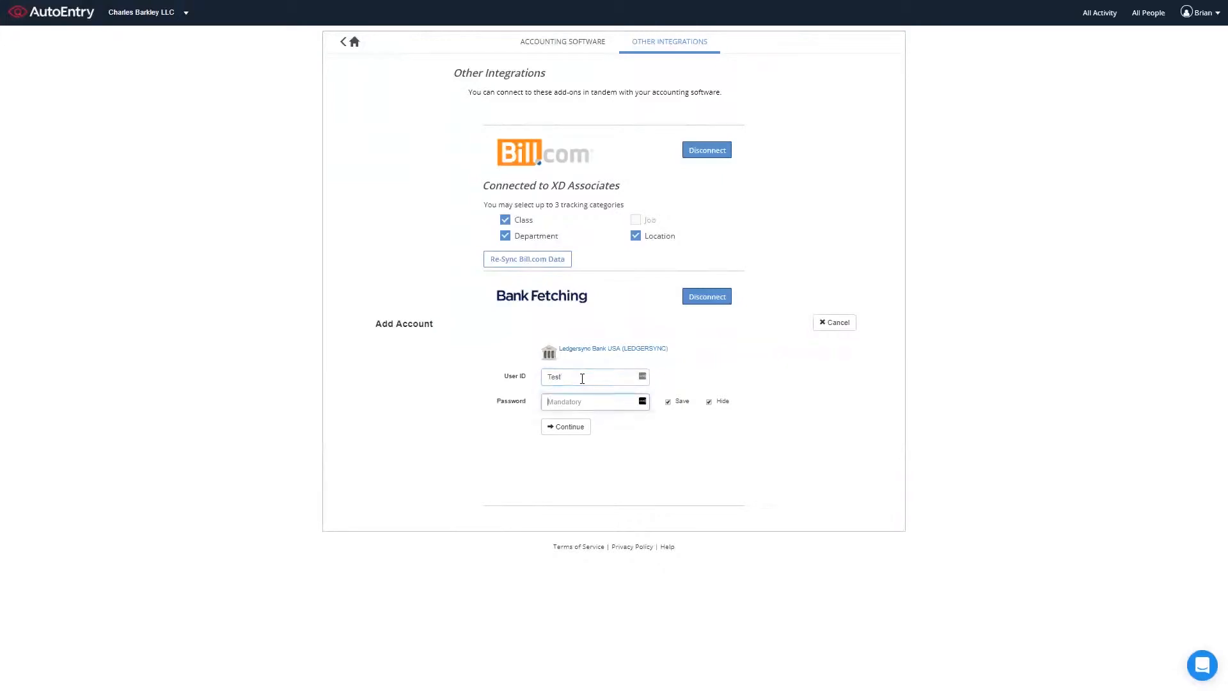
{"action": "type", "text": "Test"}
{"action": "left_click", "coordinate": [582, 428]}
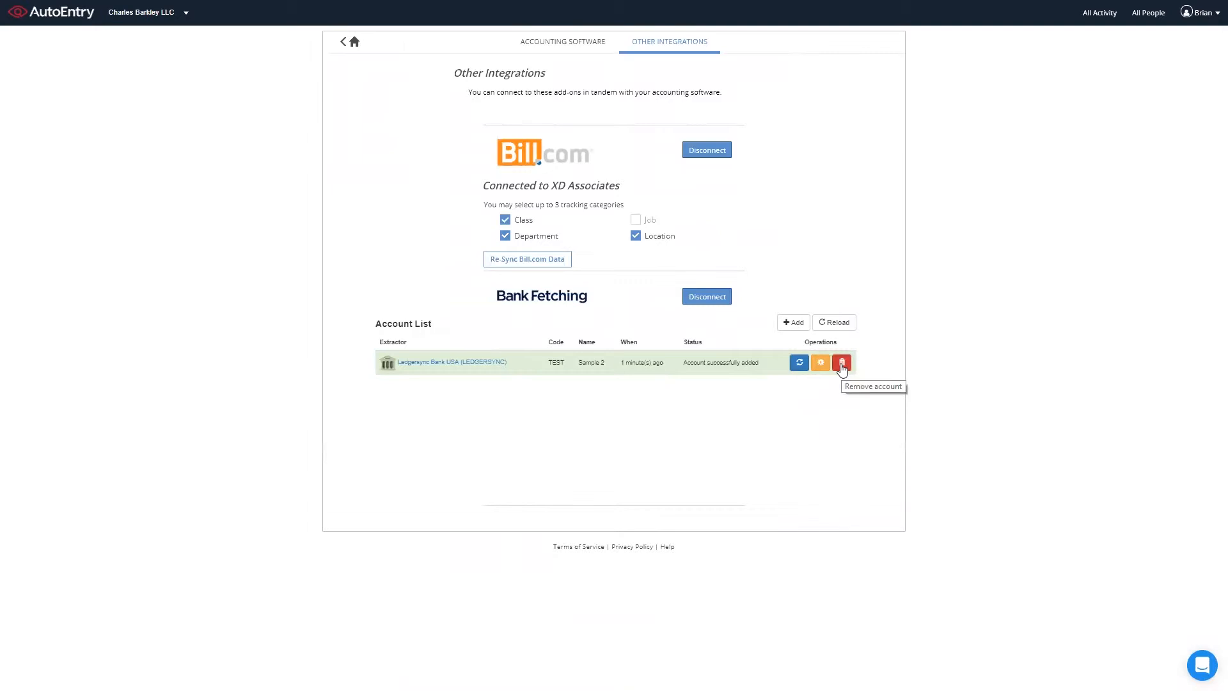
Go back from the integrations page to the company dashboard
{"action": "left_click", "coordinate": [355, 48]}
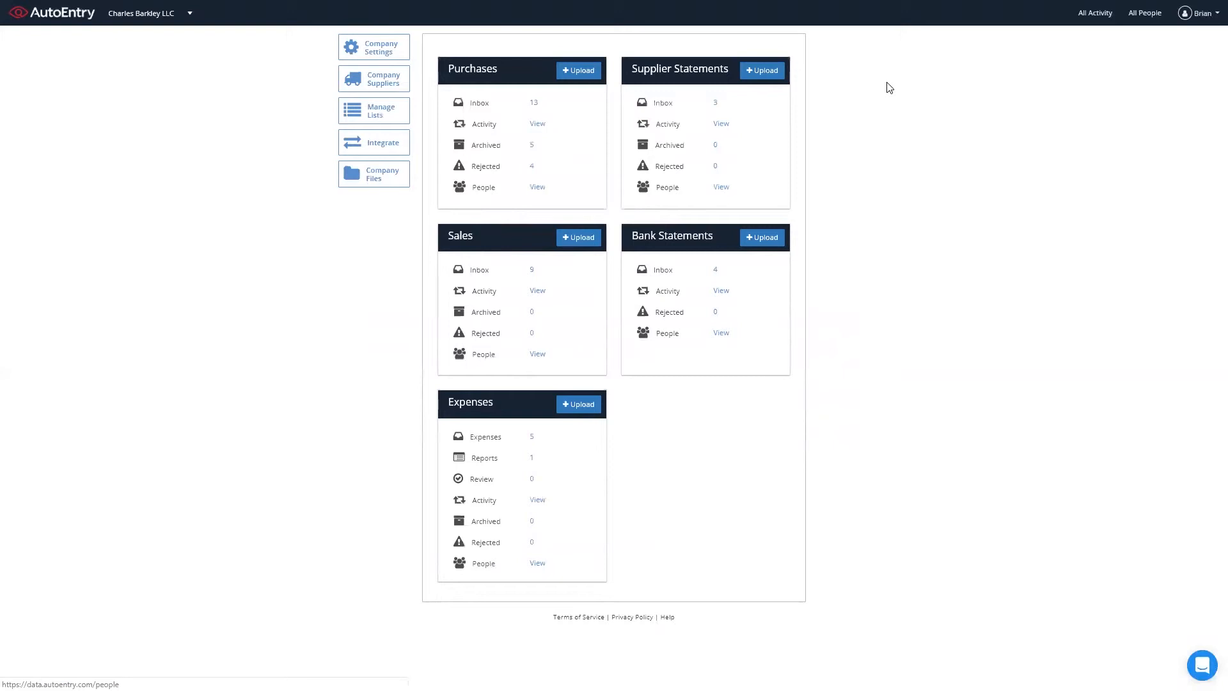
Browse Company Files down to the Ledgersync › Ledgersync Bank USA › TEST folder
{"action": "left_click", "coordinate": [380, 187]}
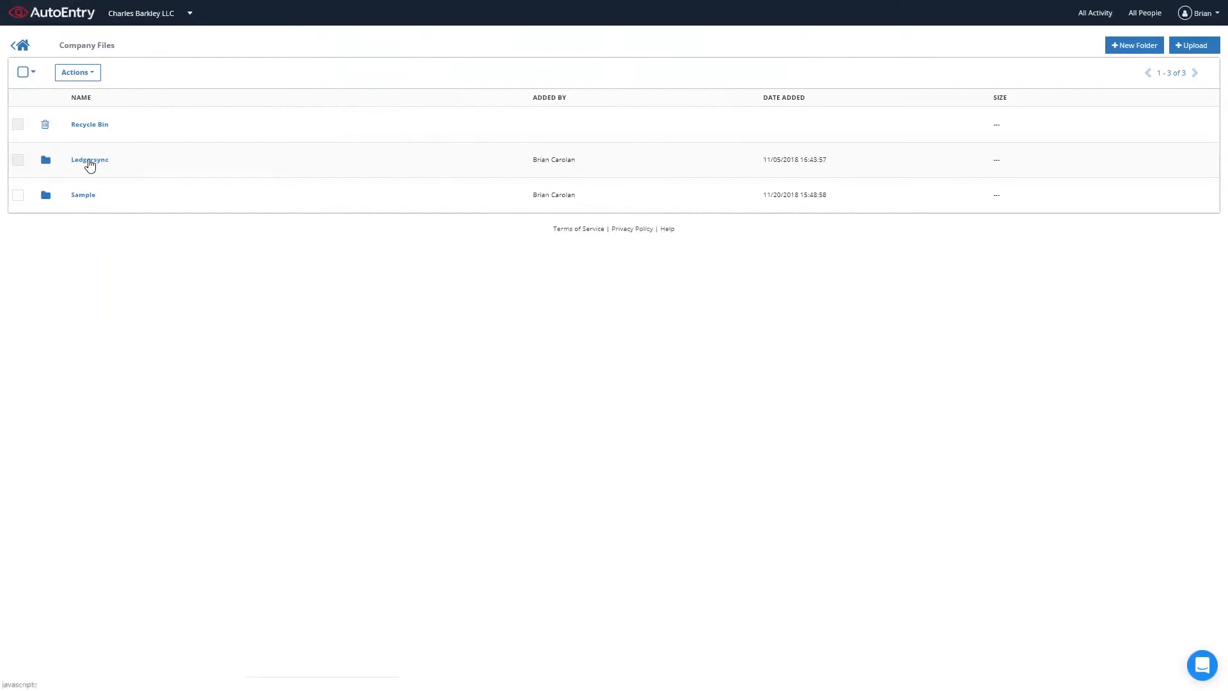
{"action": "left_click", "coordinate": [90, 163]}
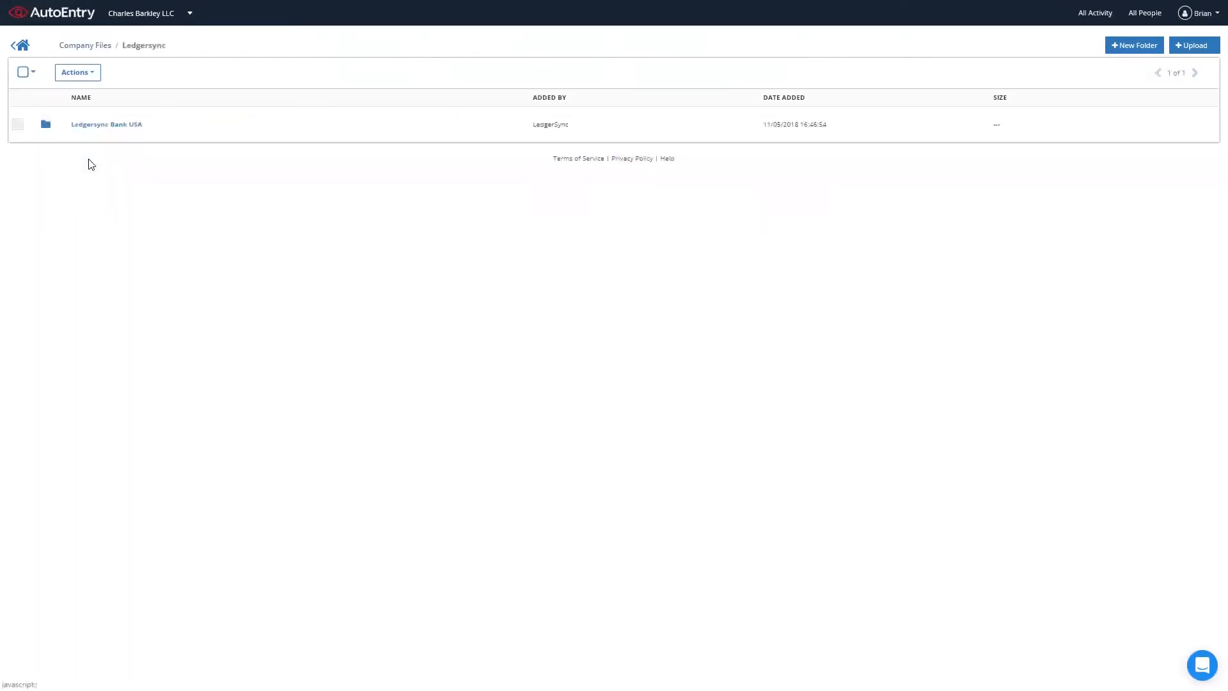
{"action": "left_click", "coordinate": [114, 126]}
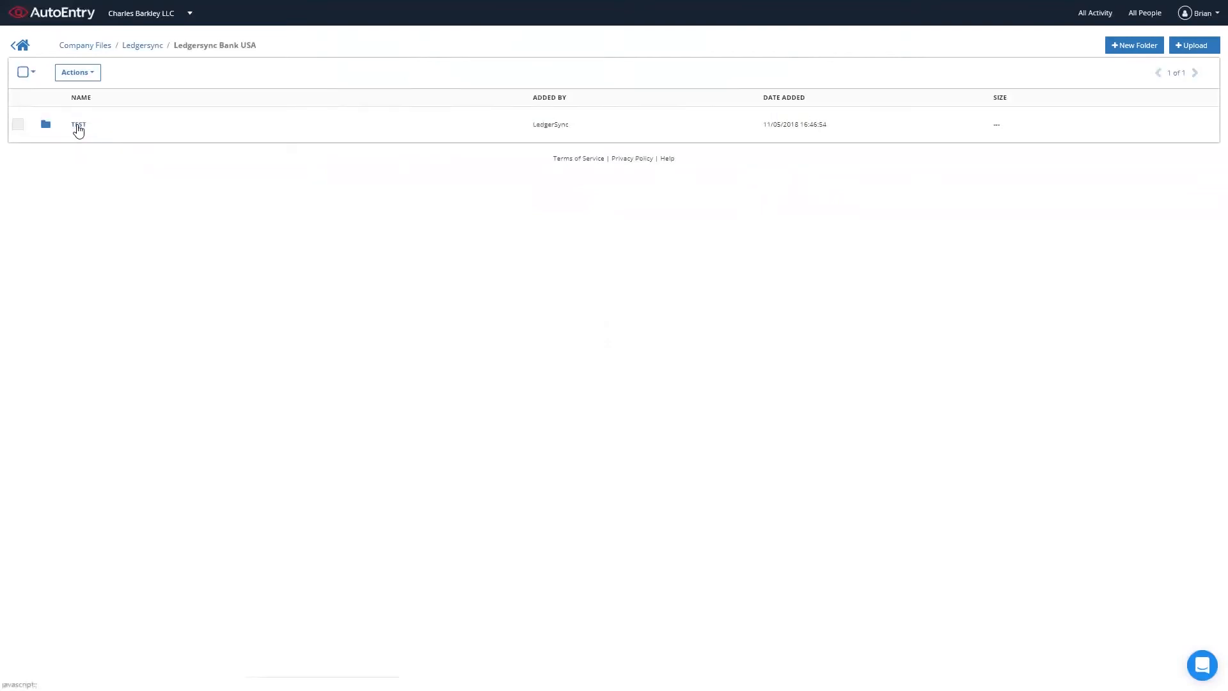
{"action": "left_click", "coordinate": [78, 127]}
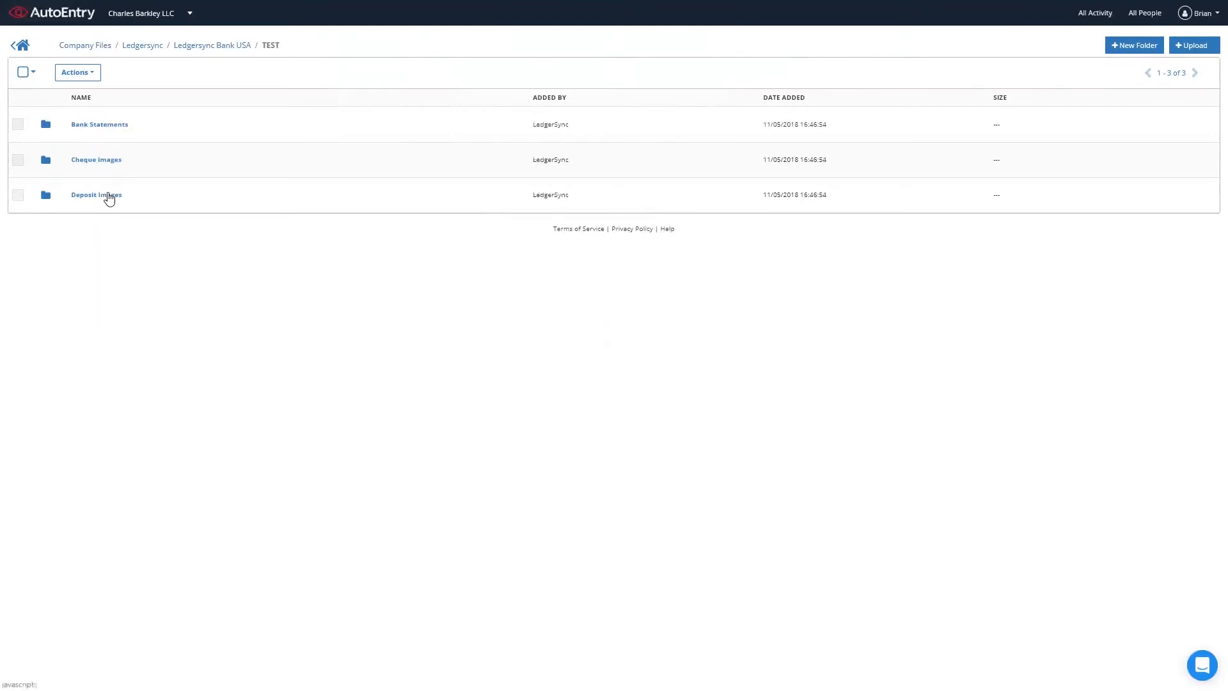
Download the November 1, 2018 bank statement PDF, then open the Deposit Images folder
{"action": "left_click", "coordinate": [110, 125]}
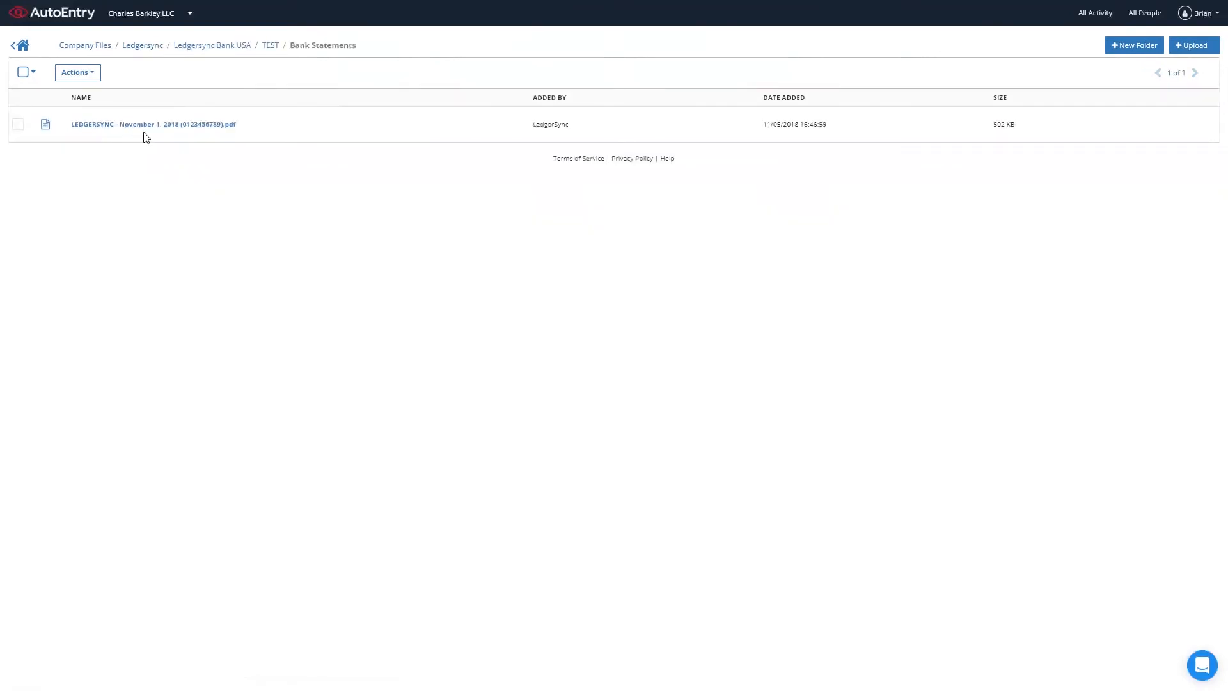
{"action": "left_click", "coordinate": [167, 125]}
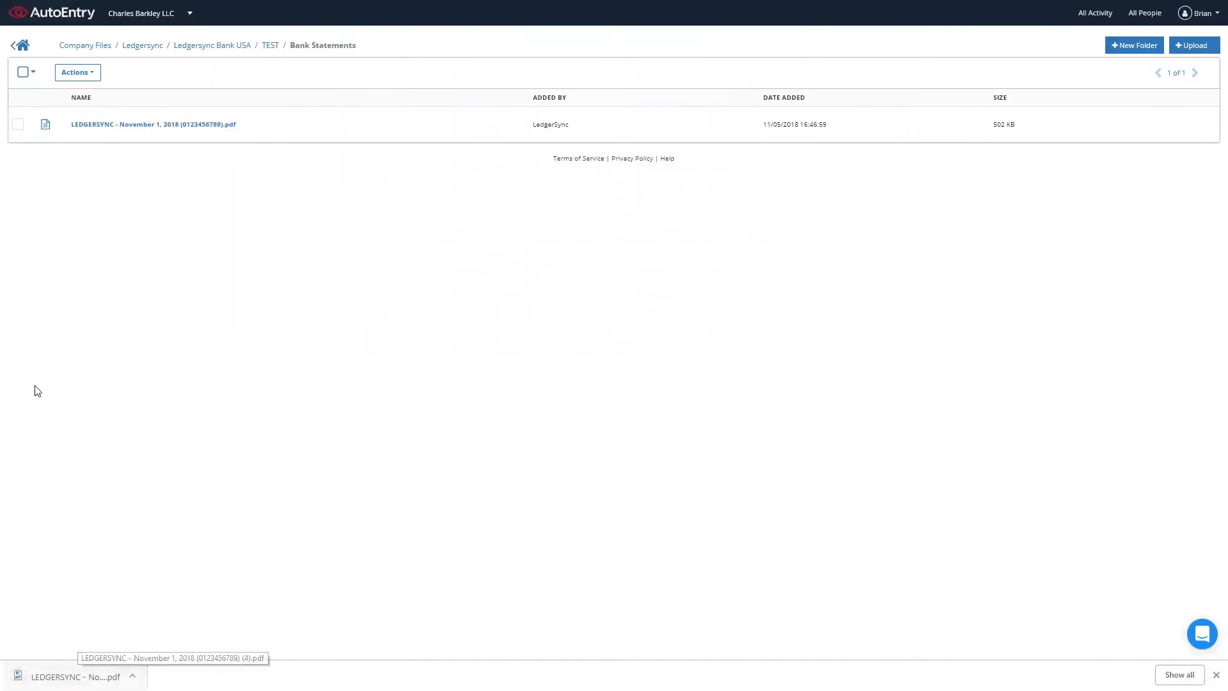
{"action": "left_click", "coordinate": [271, 49]}
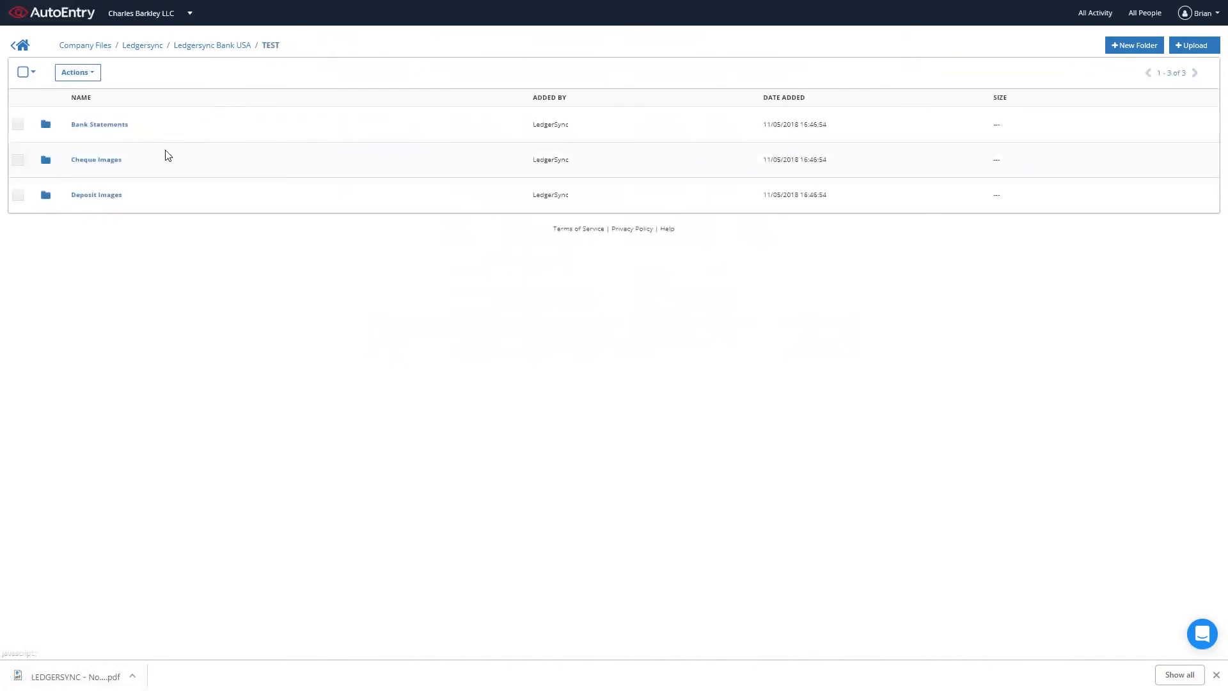
{"action": "left_click", "coordinate": [90, 201]}
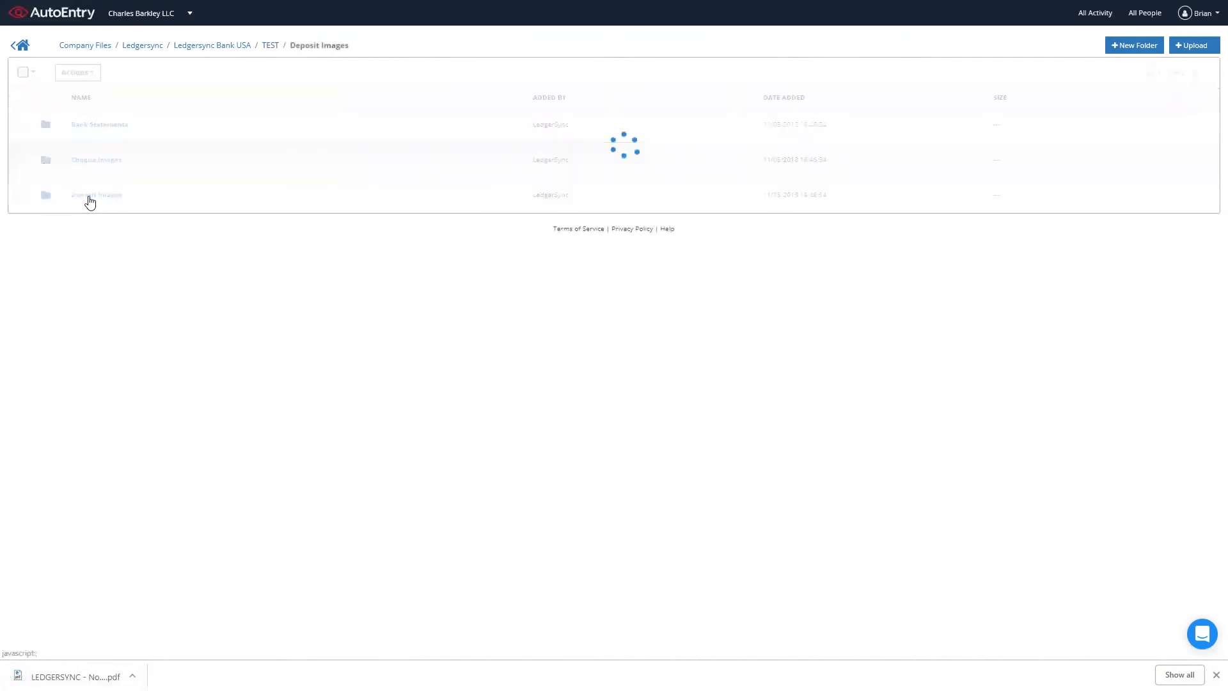
Download and view the first deposit cheque image, then return to the company dashboard
{"action": "left_click", "coordinate": [90, 196]}
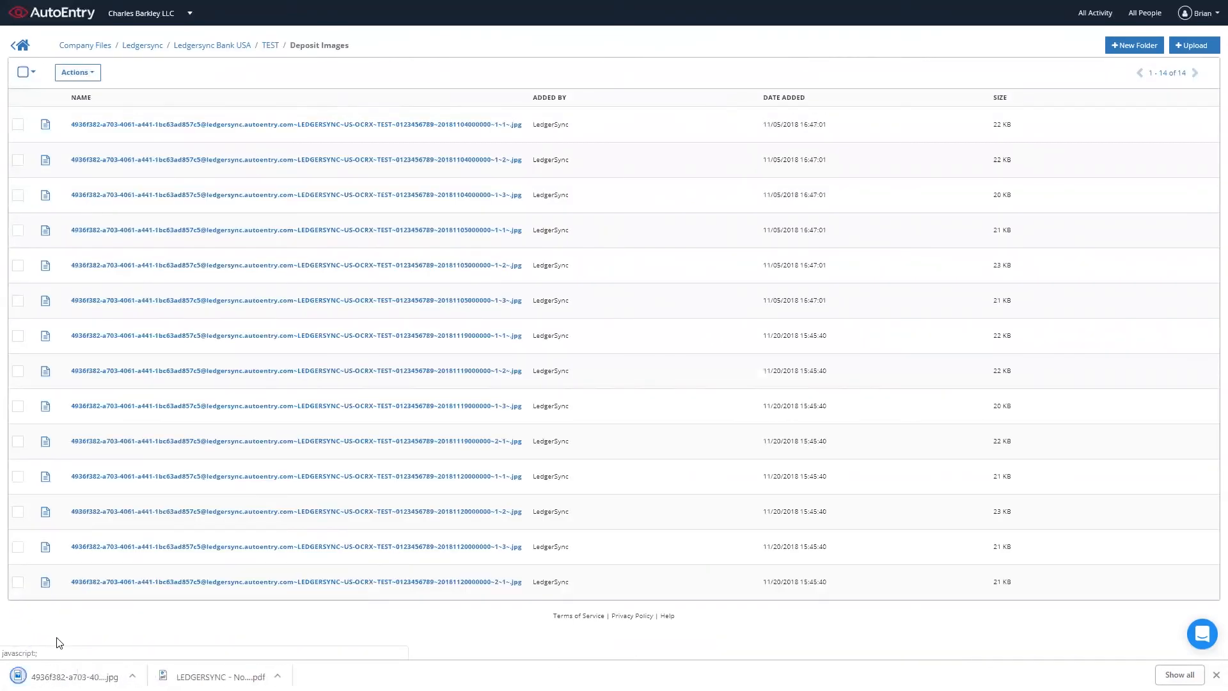
{"action": "left_click", "coordinate": [79, 675]}
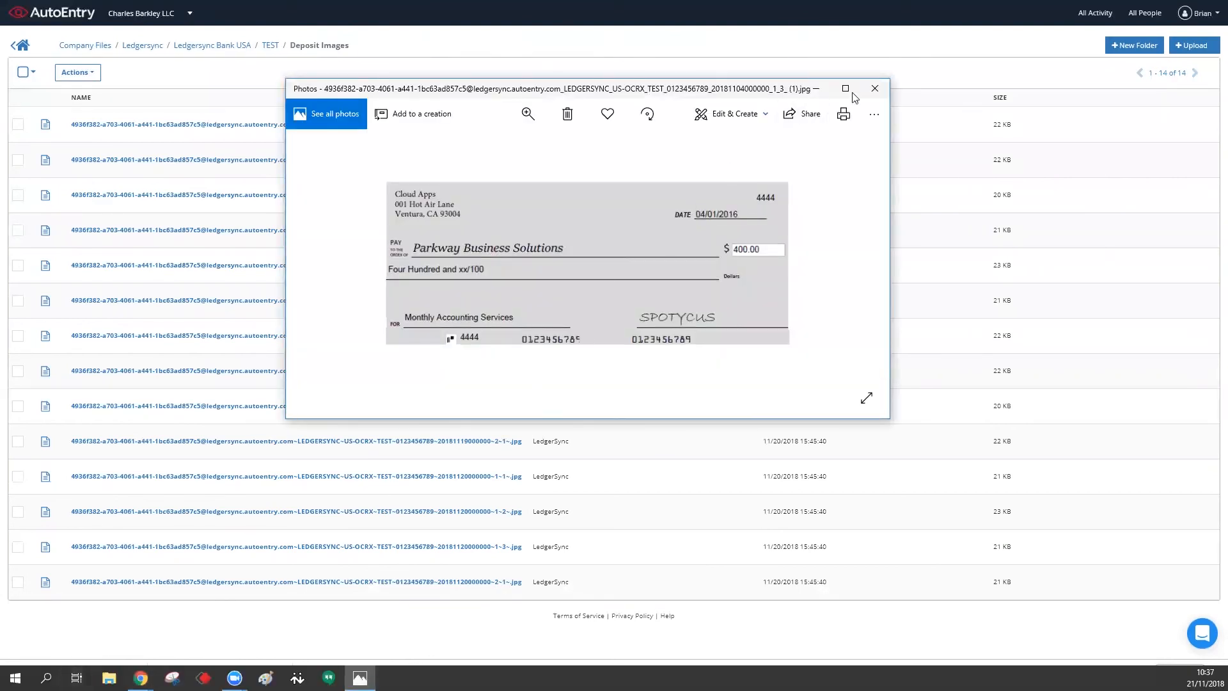
{"action": "left_click", "coordinate": [875, 88]}
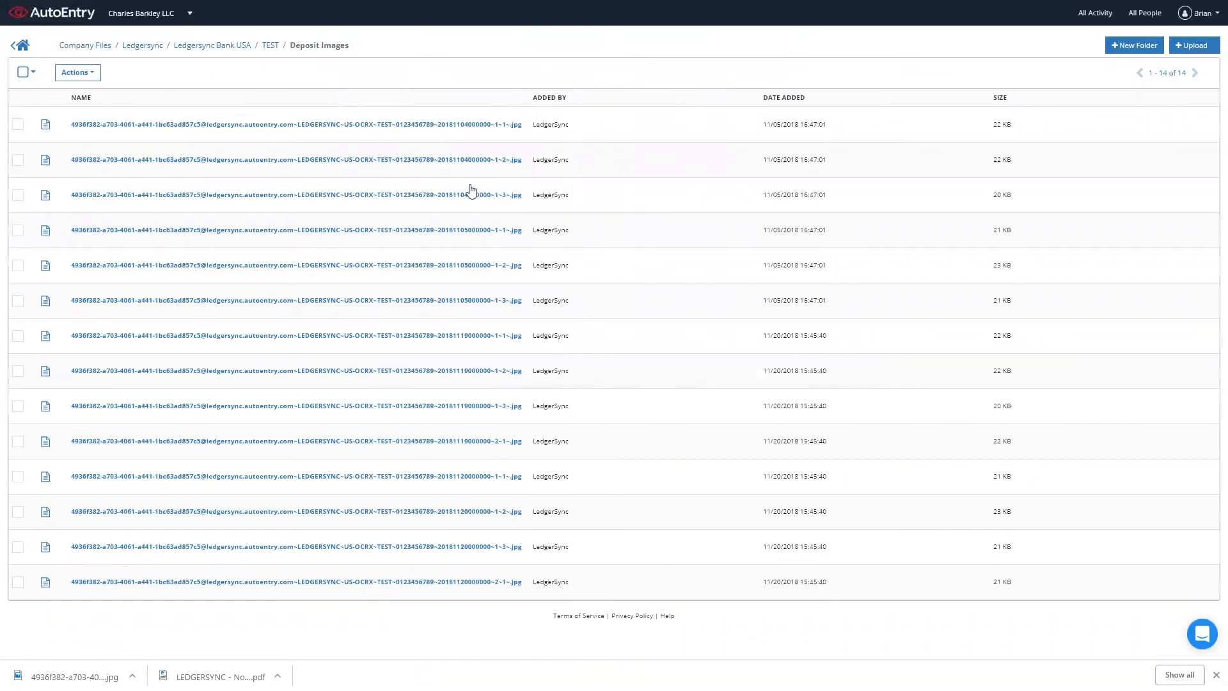
{"action": "left_click", "coordinate": [30, 50]}
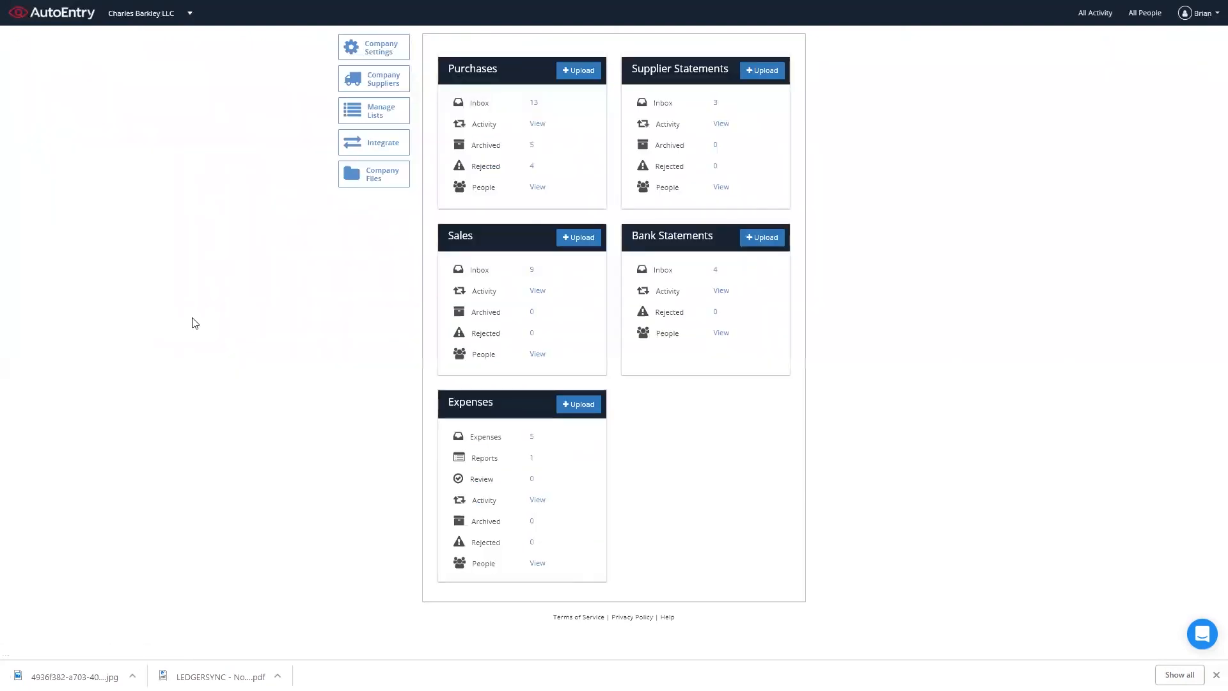